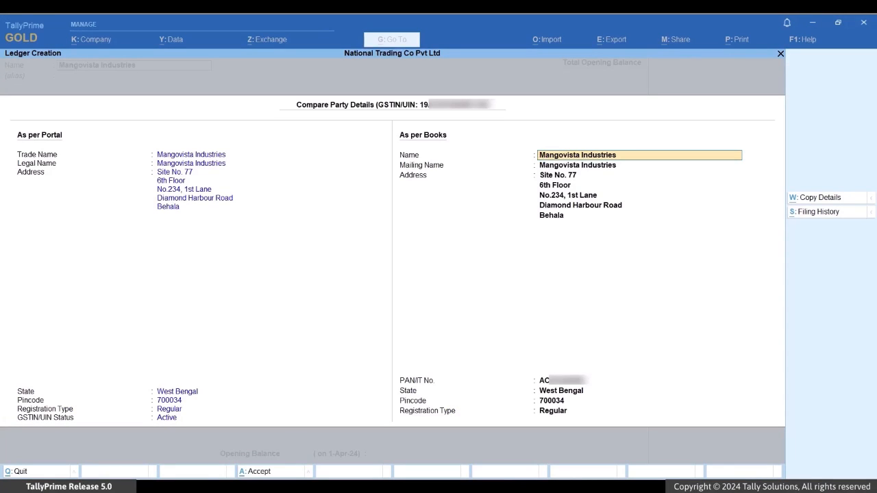
Step: Accept the portal-fetched details, file Mangovista Industries under Sundry Debtors, add the primary mobile number, and save
key("ctrl+a")
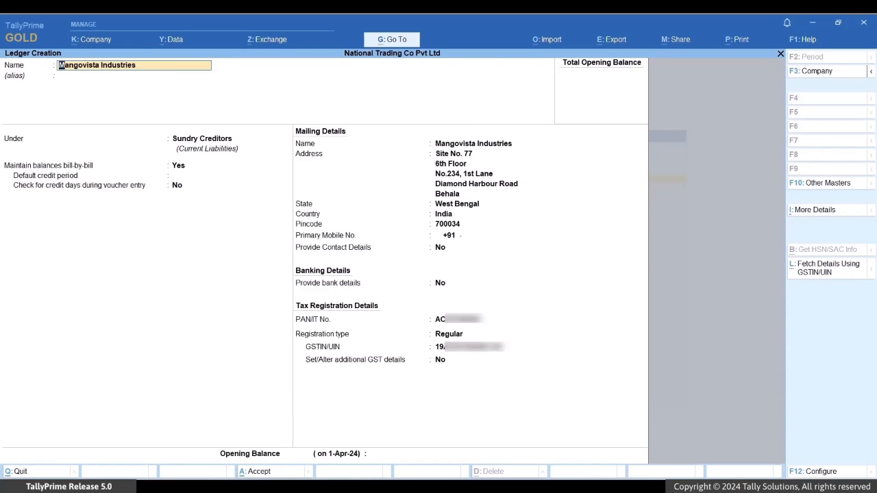
key("Return")
key("Return")
key("Down")
key("Return")
key("Return")
key("Return")
key("Return")
key("Return")
key("Return")
key("Return")
key("Return")
key("Return")
key("Return")
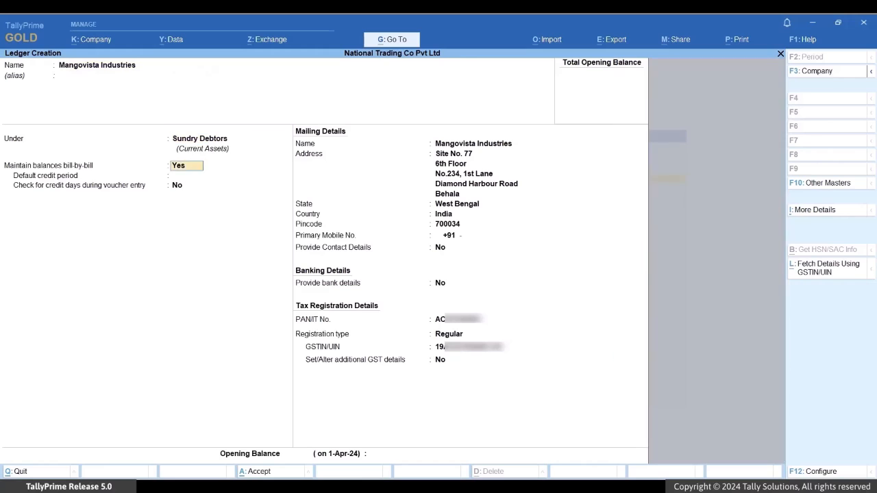
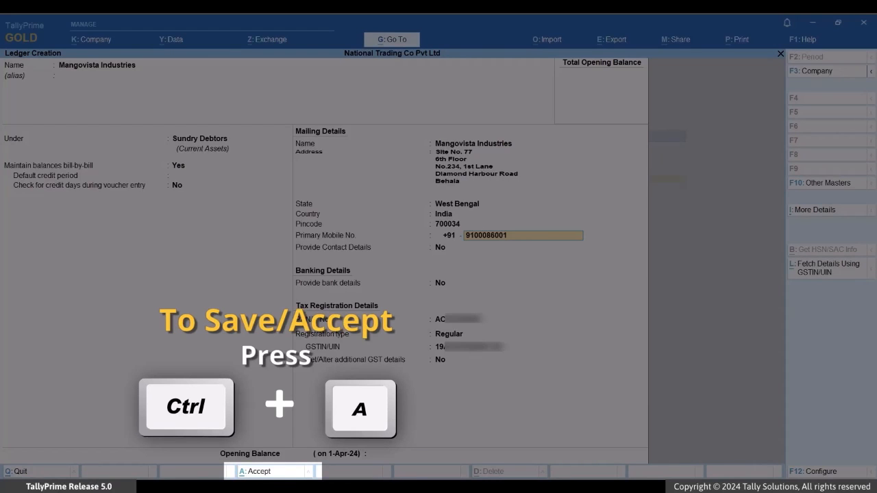
key("ctrl+a")
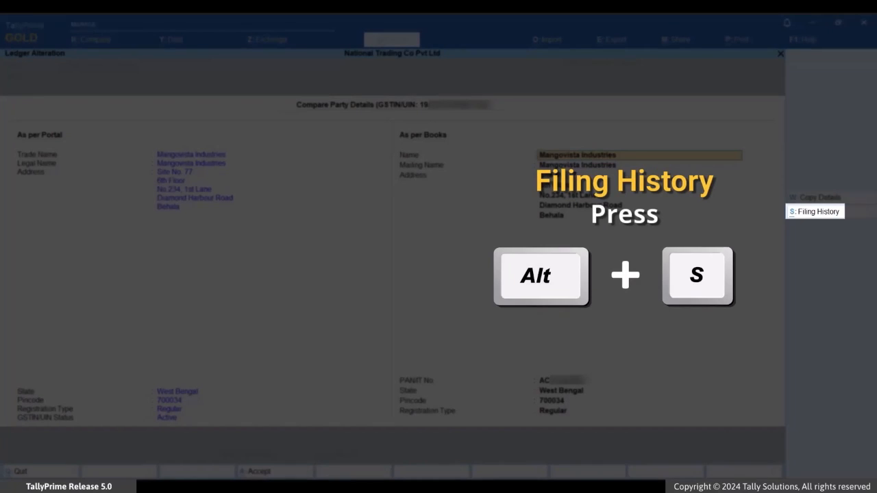
Step: View the party's GST return filing history fetched from the portal
key("alt+s")
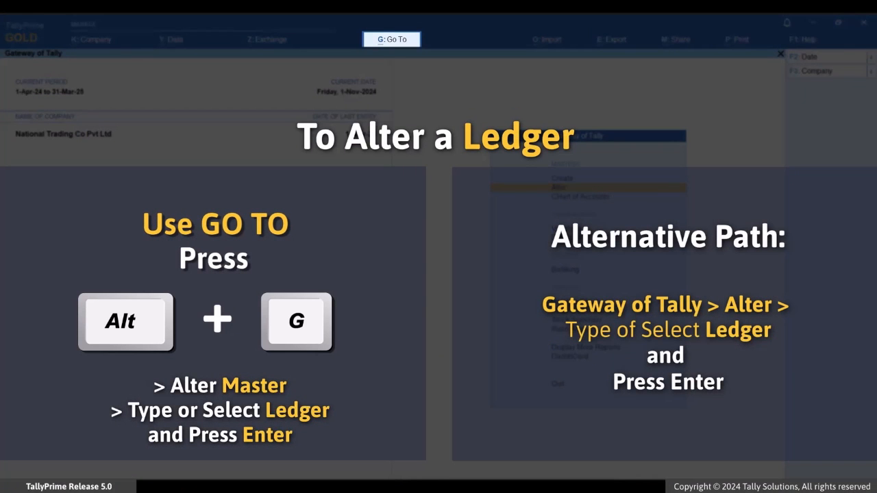
Step: Open the Sunflower Synergy Private Limited ledger through Alter Master > Ledger
key("alt+g")
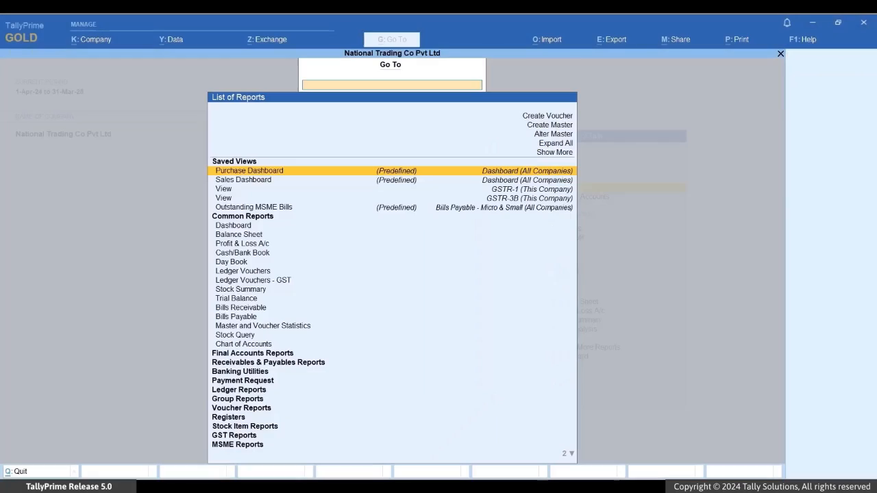
key("Up")
key("Up")
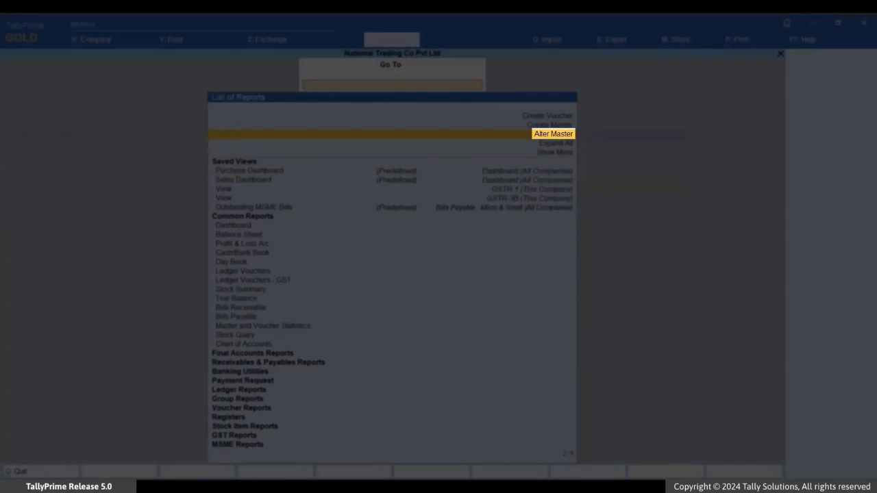
key("Return")
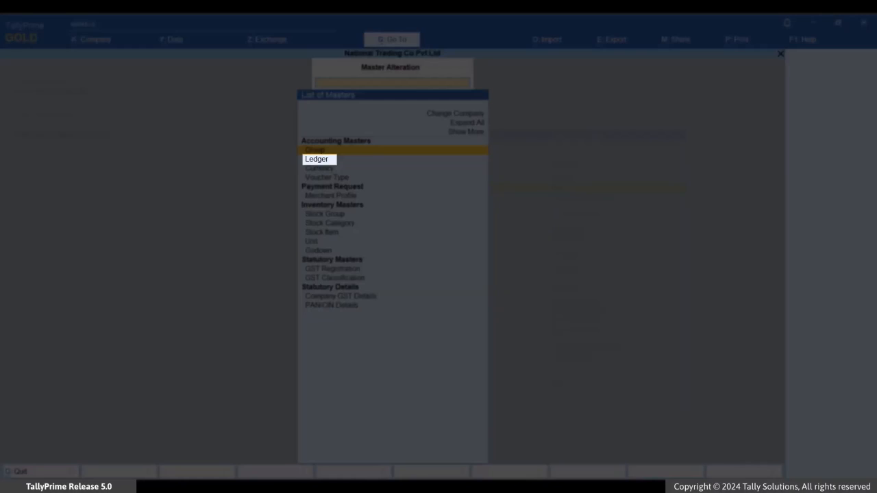
key("Down")
key("Return")
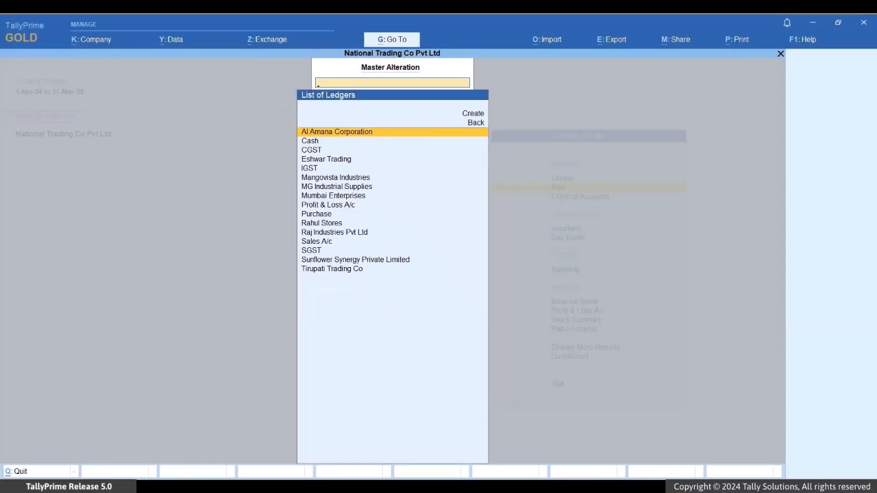
key("Down")
key("Down")
key("Down")
key("Down")
key("Down")
key("Down")
key("Down")
key("Down")
key("Down")
key("Down")
key("Down")
key("Down")
key("Down")
key("Down")
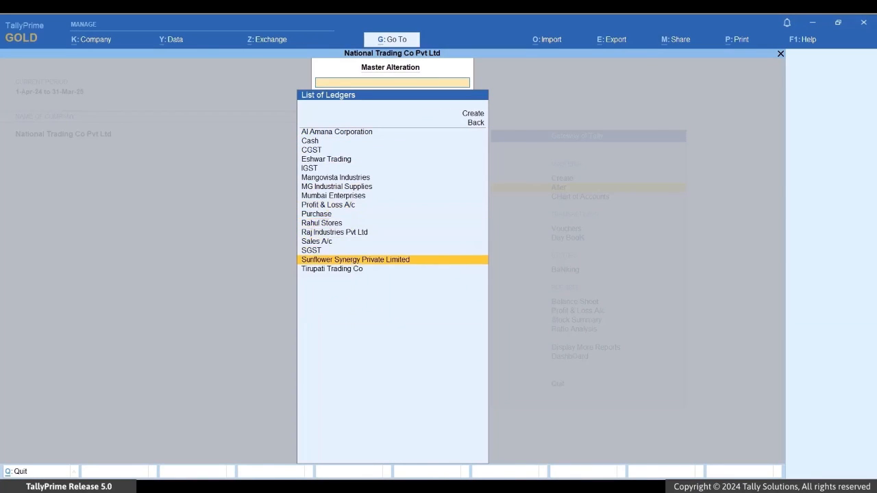
key("Return")
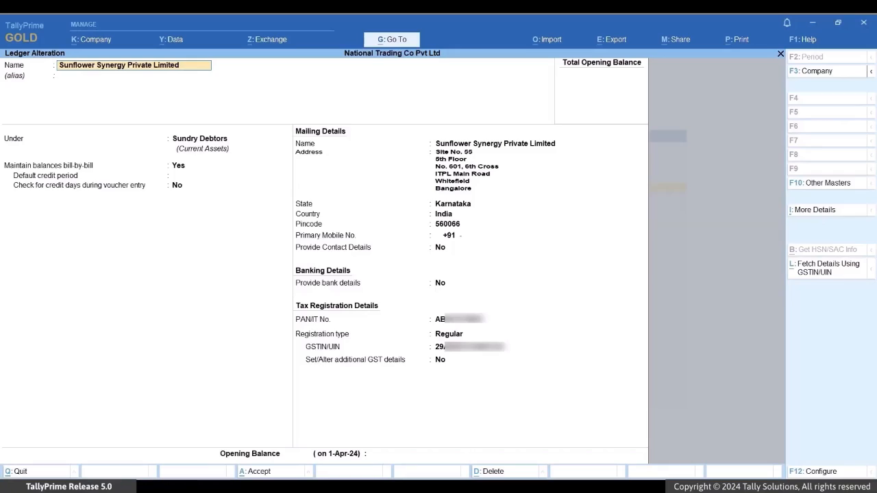
key("alt+l")
key("Return")
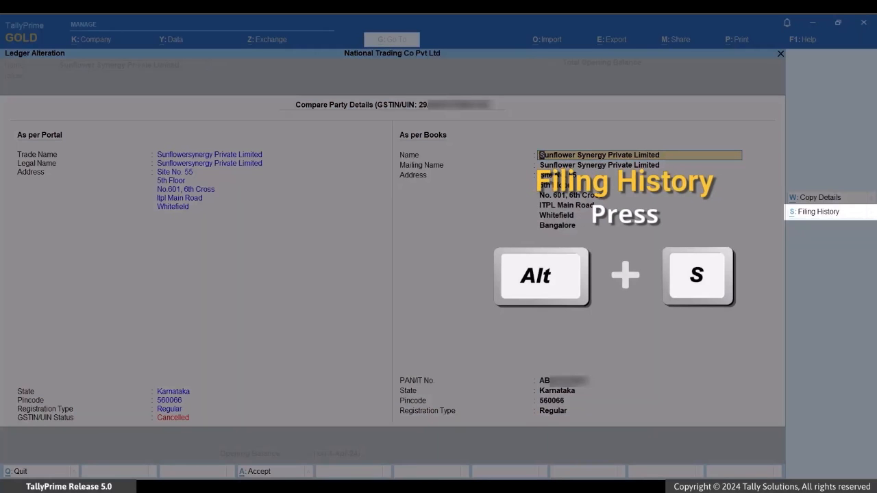
key("alt+s")
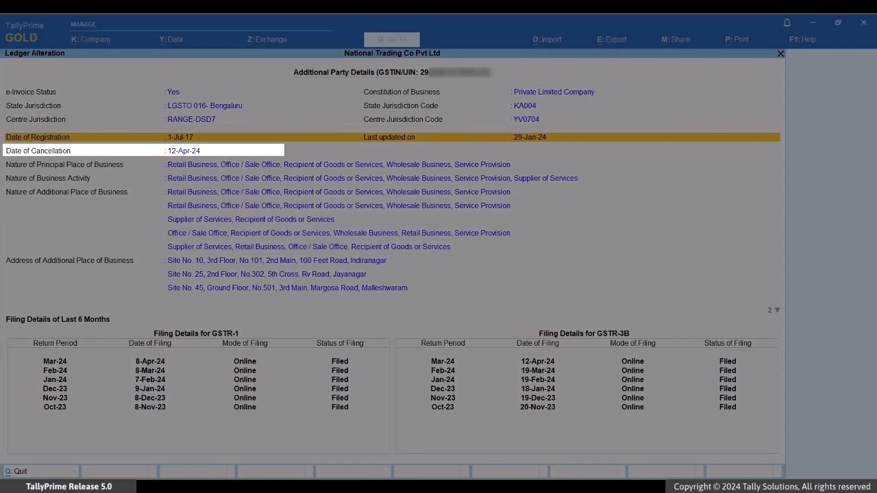
key("Down")
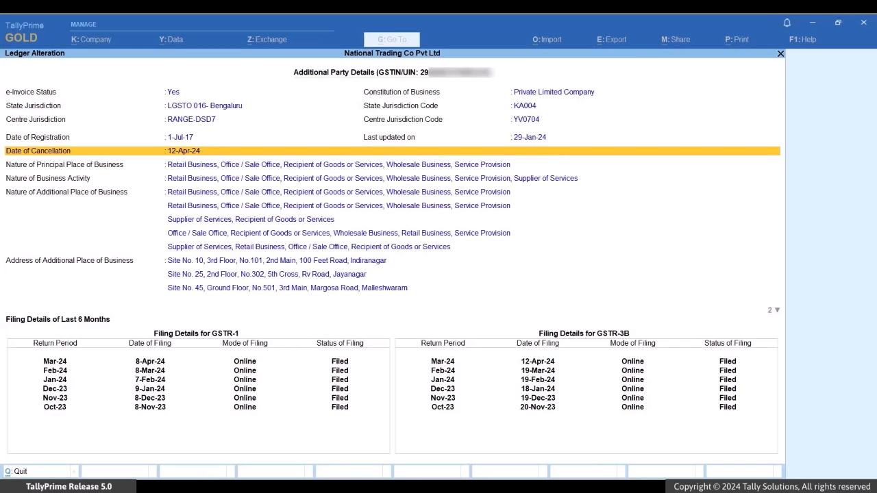
key("Escape")
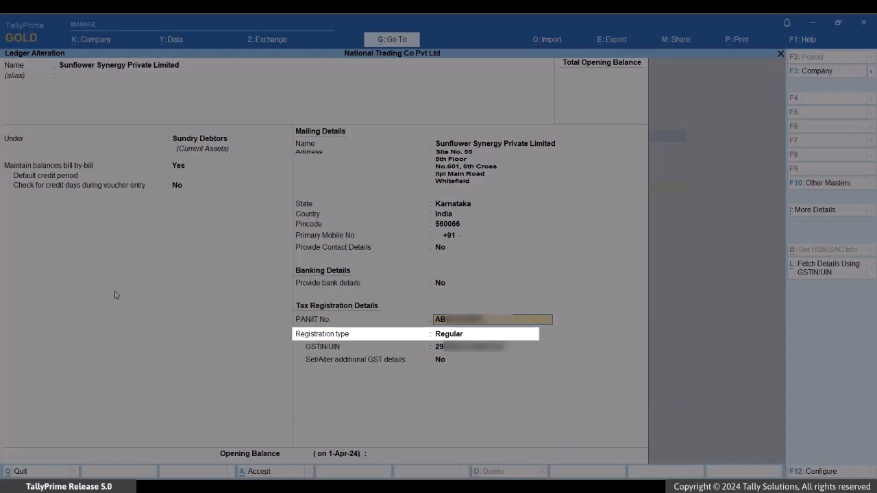
Step: Set Sunflower Synergy's registration type to Unregistered/Consumer effective 12-Apr-24 and save the ledger
key("Return")
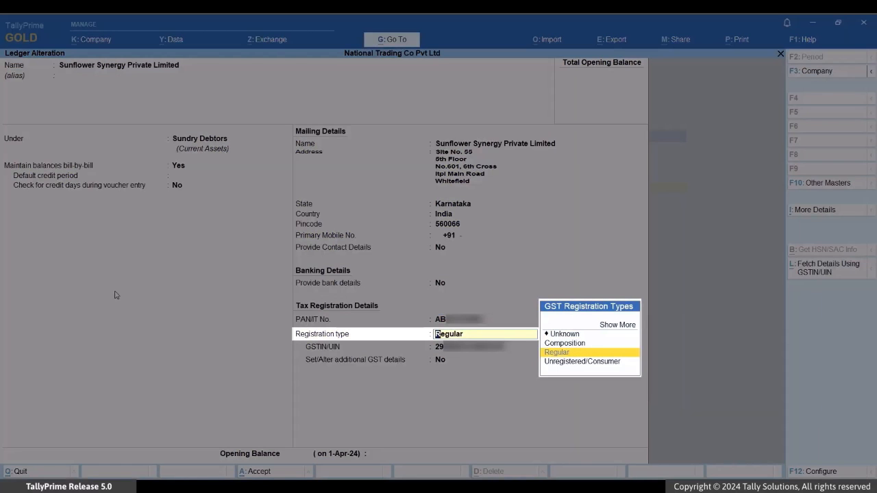
key("Down")
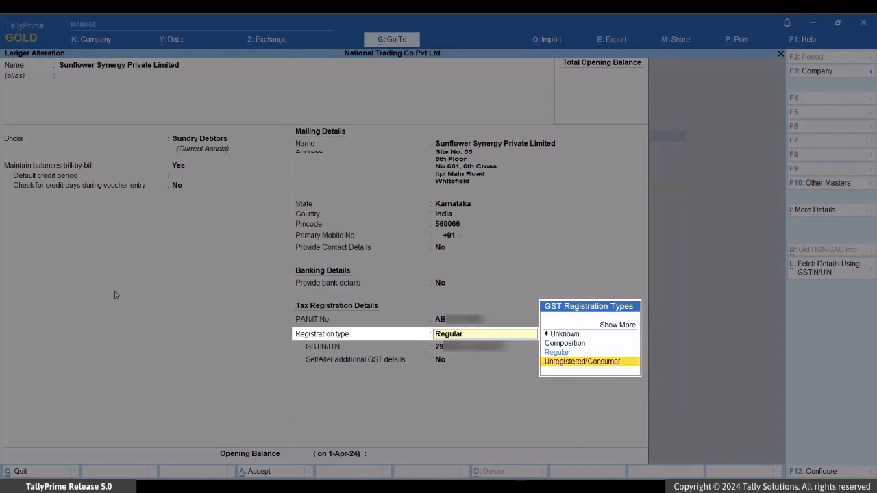
key("Return")
key("Return")
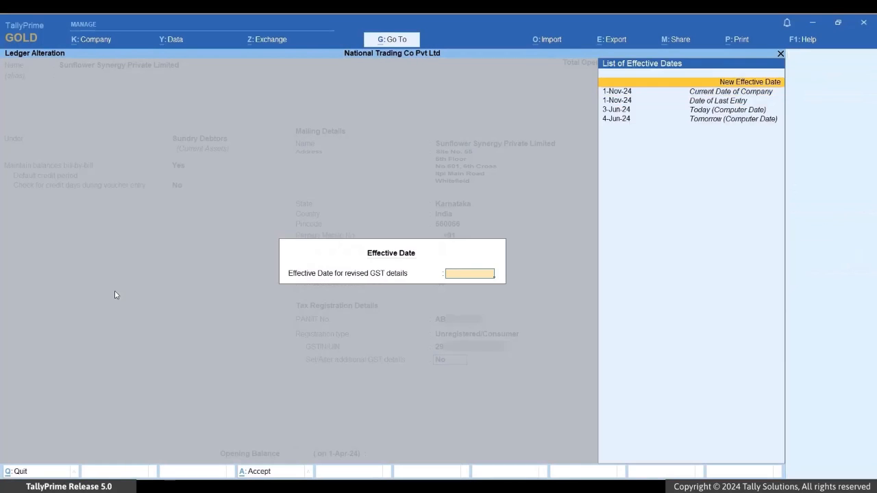
key("Return")
type("12-apr")
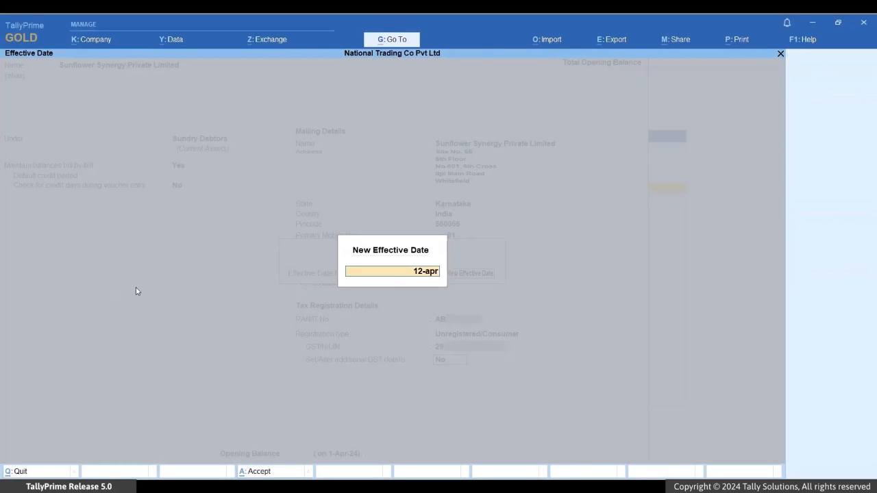
type("-24")
key("ctrl+a")
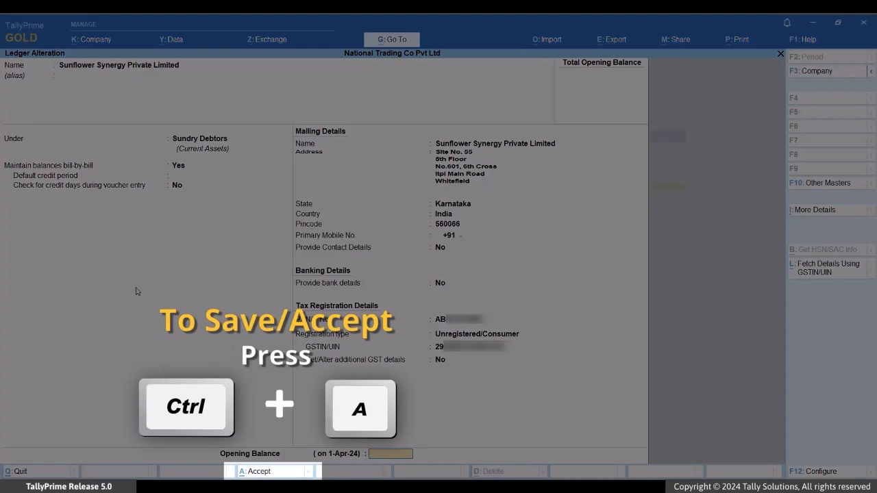
key("ctrl+a")
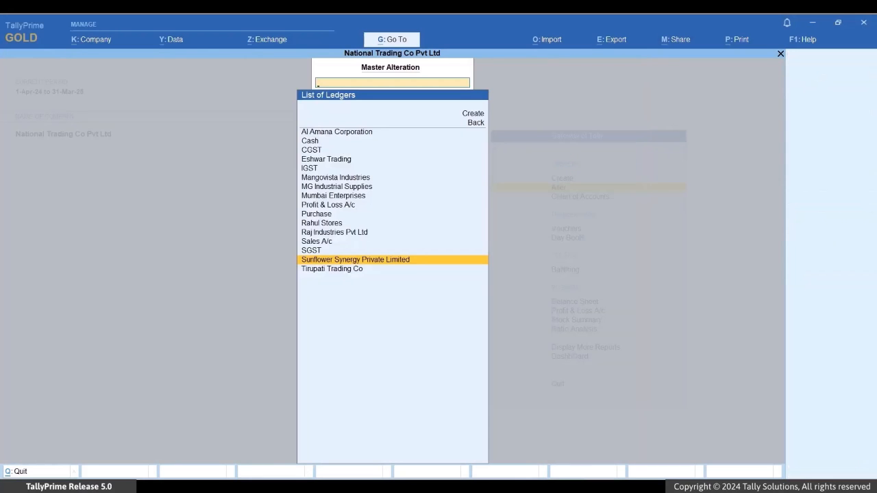